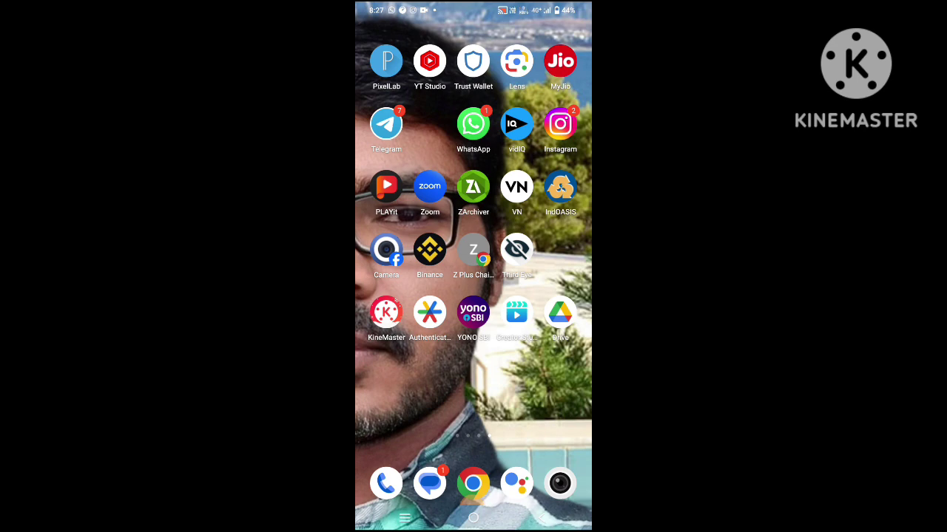
# Launch the YT Studio app and show the channel's Content list with views and likes.
pyautogui.click(429, 61)
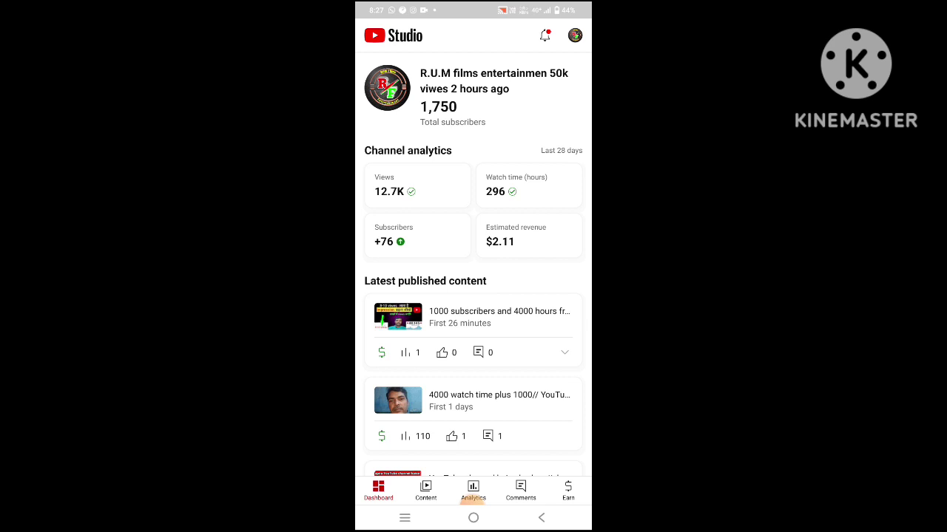
pyautogui.click(426, 490)
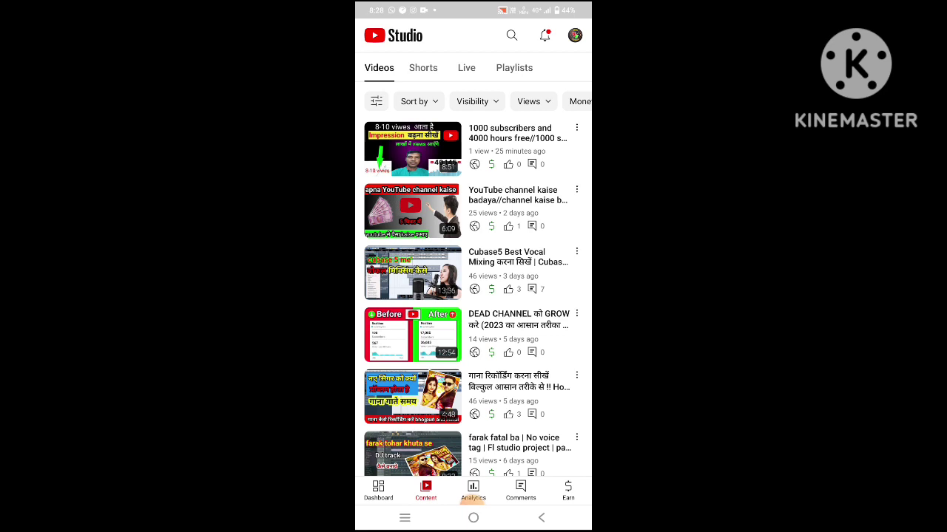
# Open the '1000 subscribers and 4000 hours free' video and enter its Edit video screen.
pyautogui.click(510, 133)
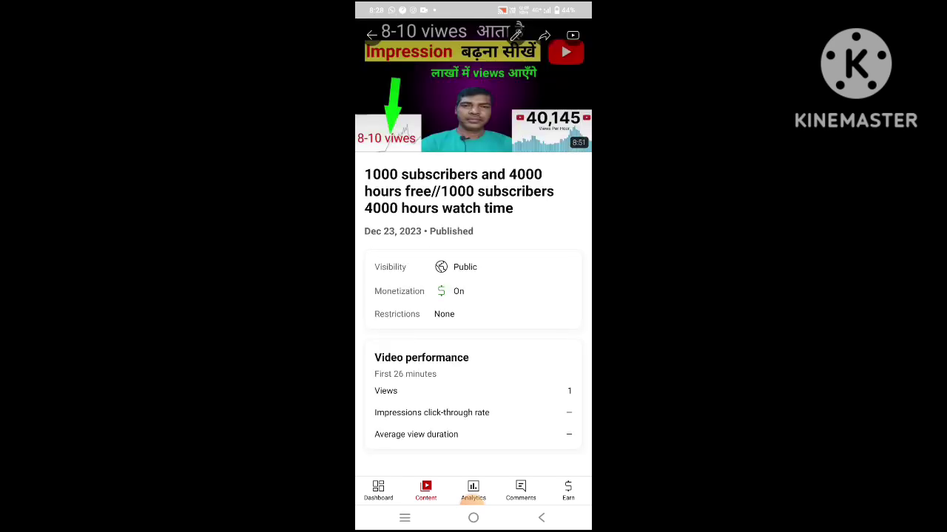
pyautogui.click(474, 497)
pyautogui.click(488, 460)
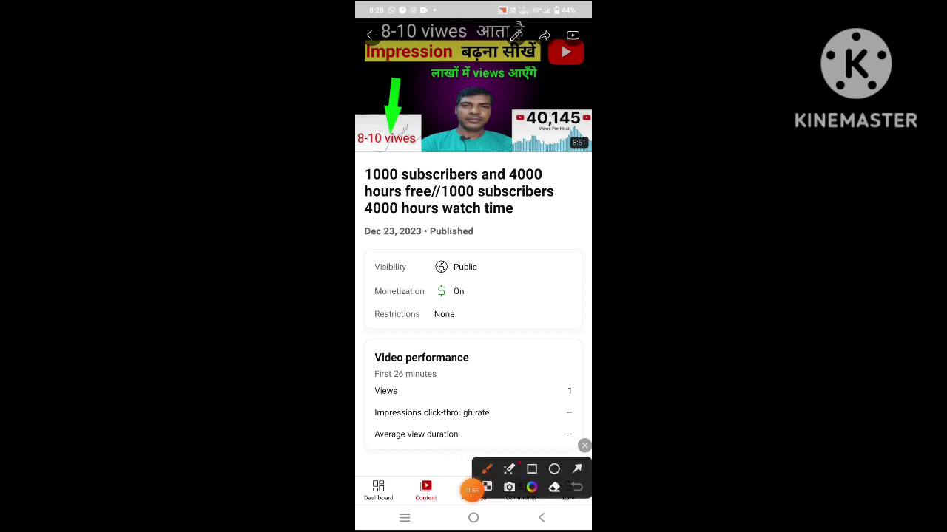
pyautogui.moveTo(444, 122); pyautogui.dragTo(479, 117)
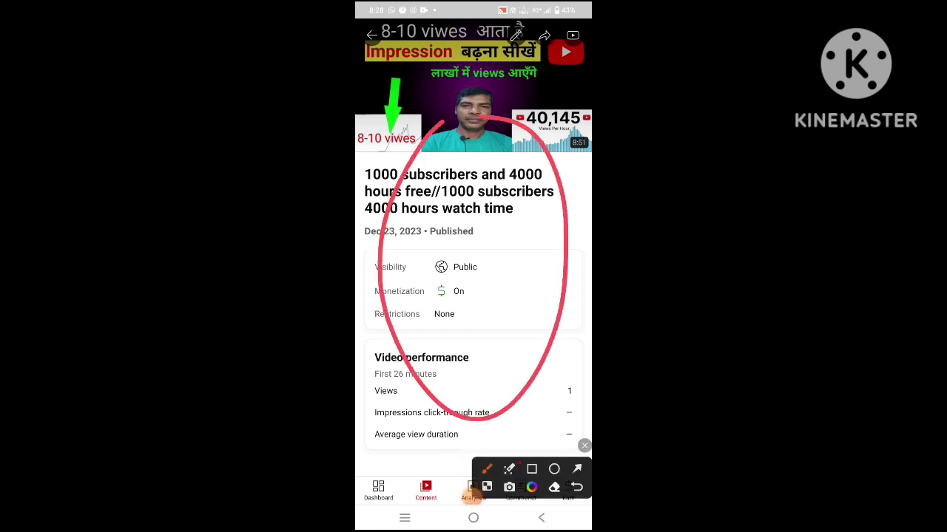
pyautogui.moveTo(495, 34)
pyautogui.mouseDown()
pyautogui.moveTo(512, 51)
pyautogui.moveTo(556, 19)
pyautogui.mouseUp()
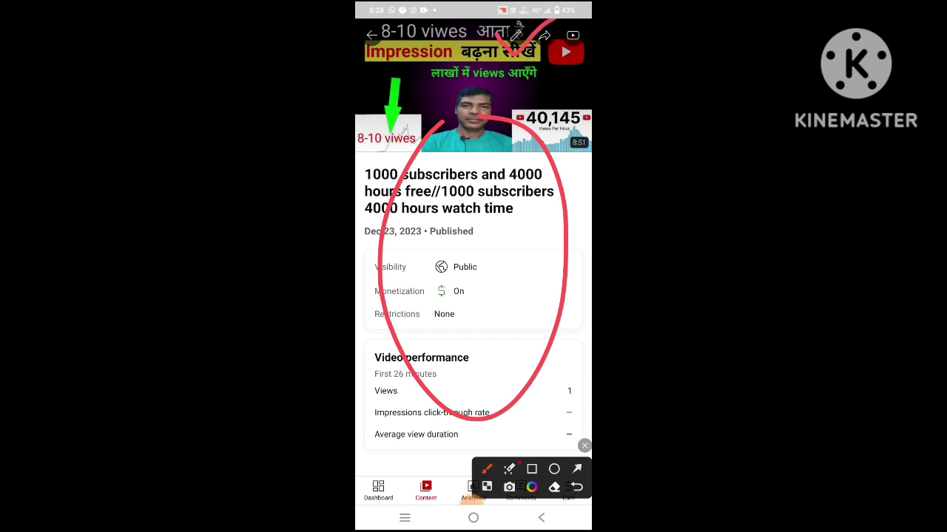
pyautogui.click(585, 446)
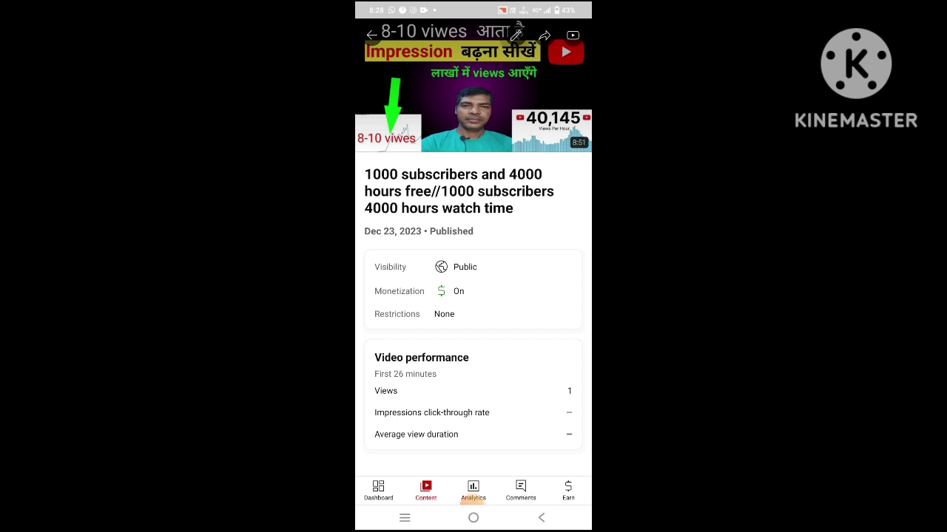
pyautogui.click(515, 35)
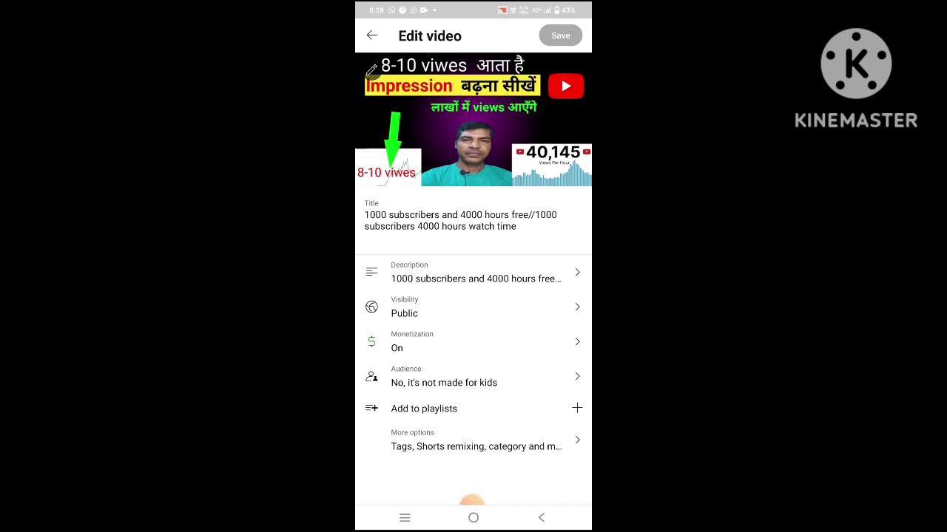
# Open Edit thumbnail for the video and choose Change to browse the pixelLab images folder.
pyautogui.click(472, 501)
pyautogui.click(490, 458)
pyautogui.moveTo(372, 68); pyautogui.dragTo(370, 71)
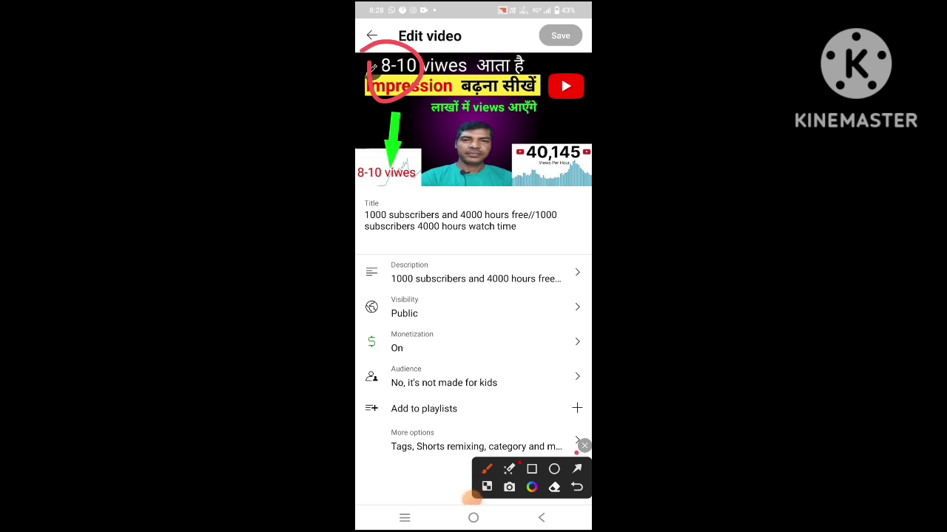
pyautogui.click(584, 445)
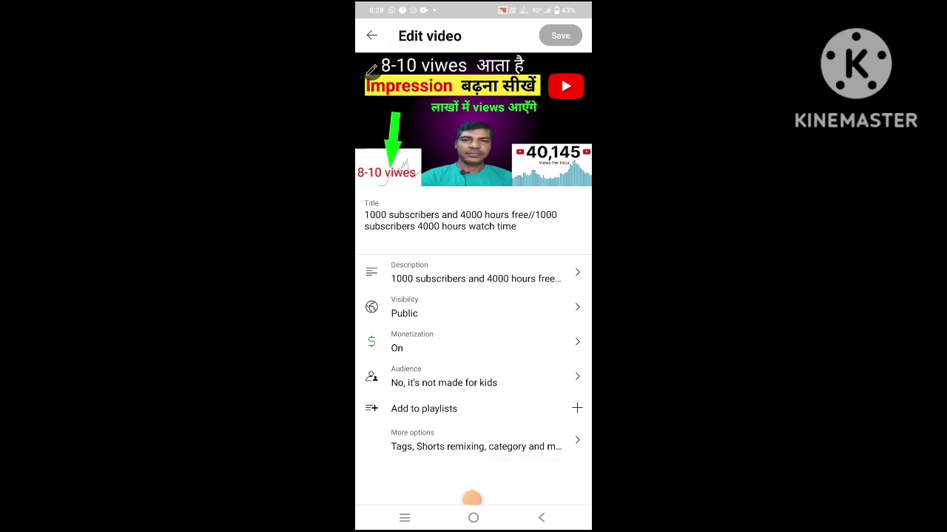
pyautogui.click(371, 70)
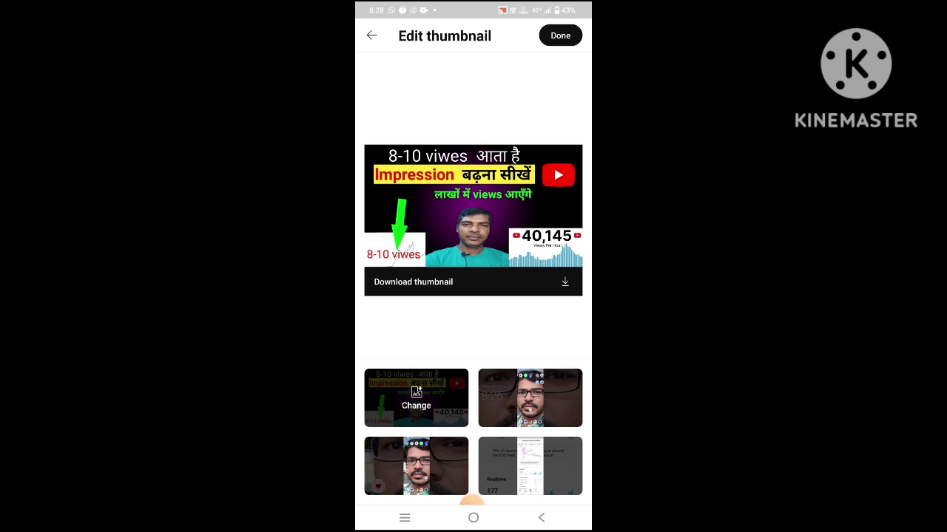
pyautogui.click(415, 399)
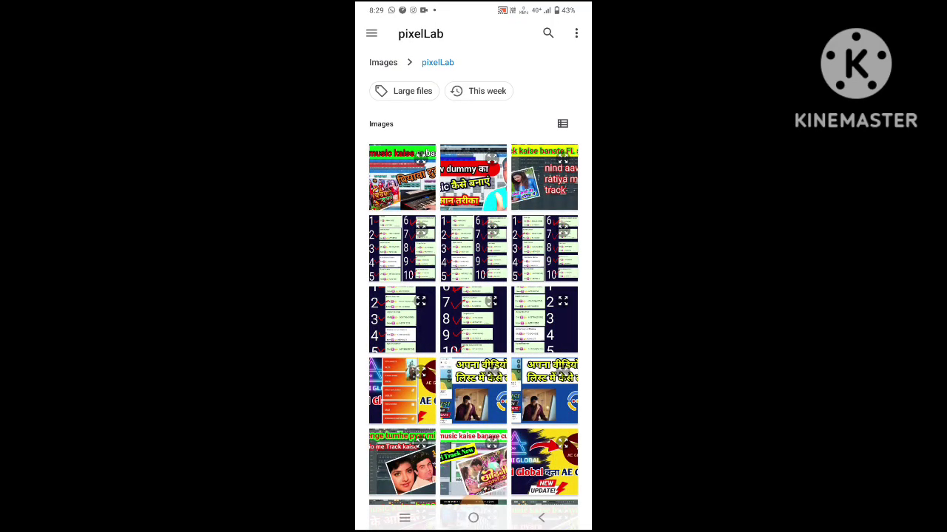
# Pick the 'YouTube par Thumbnail' image from the picker's Recent list as the new thumbnail.
pyautogui.scroll(-5, 474, 318)
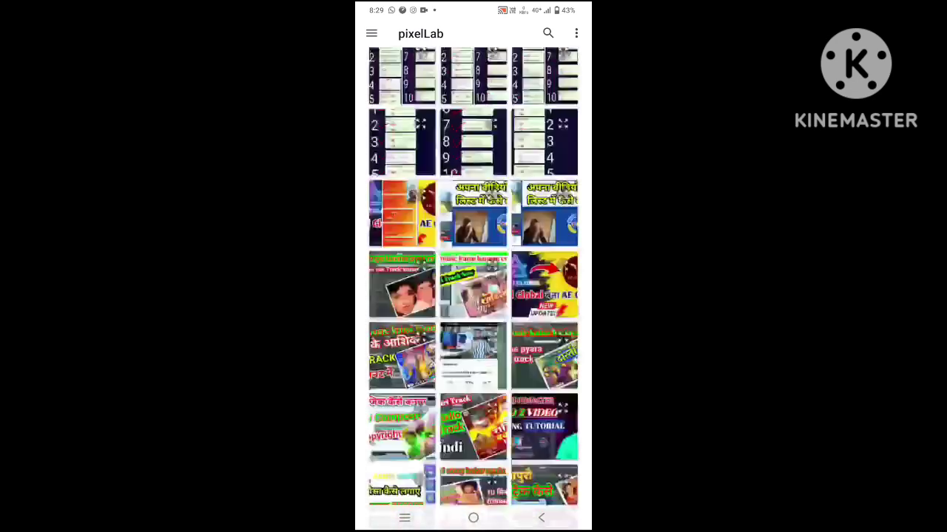
pyautogui.scroll(5, 473, 318)
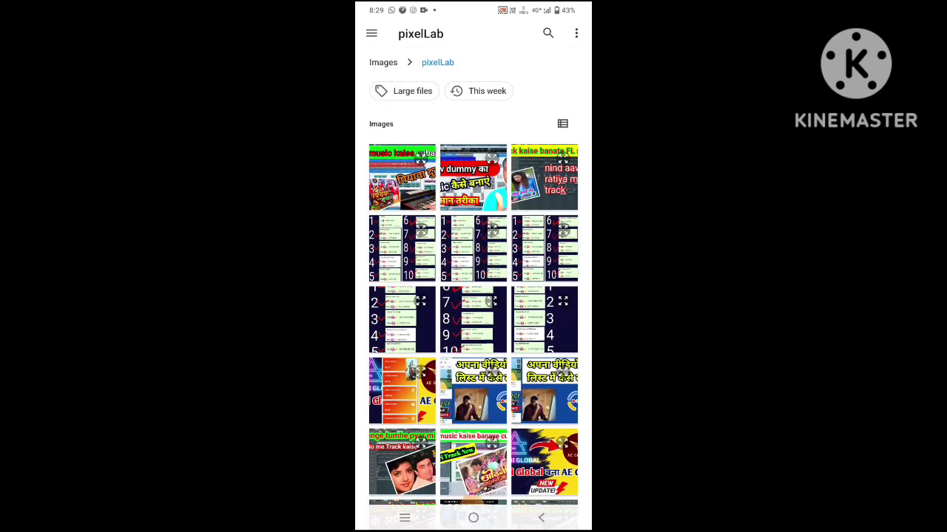
pyautogui.click(371, 34)
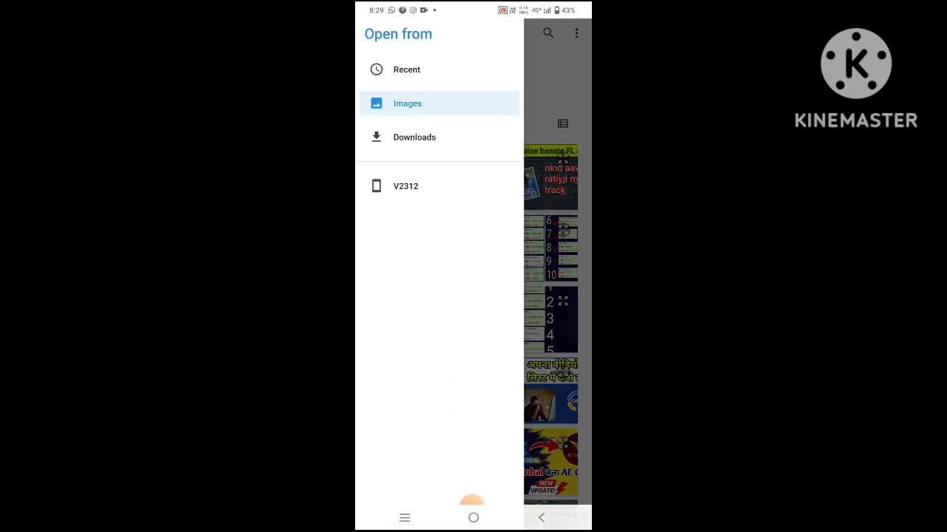
pyautogui.click(407, 70)
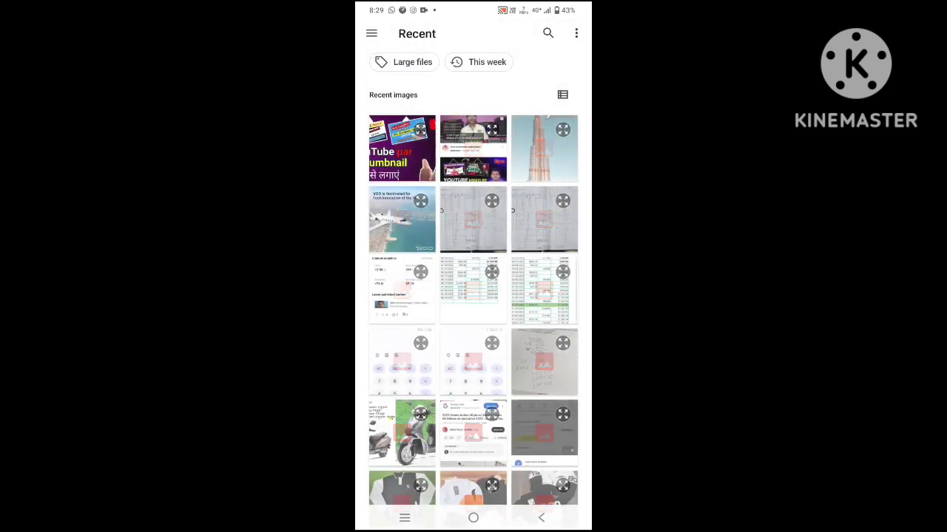
pyautogui.click(402, 148)
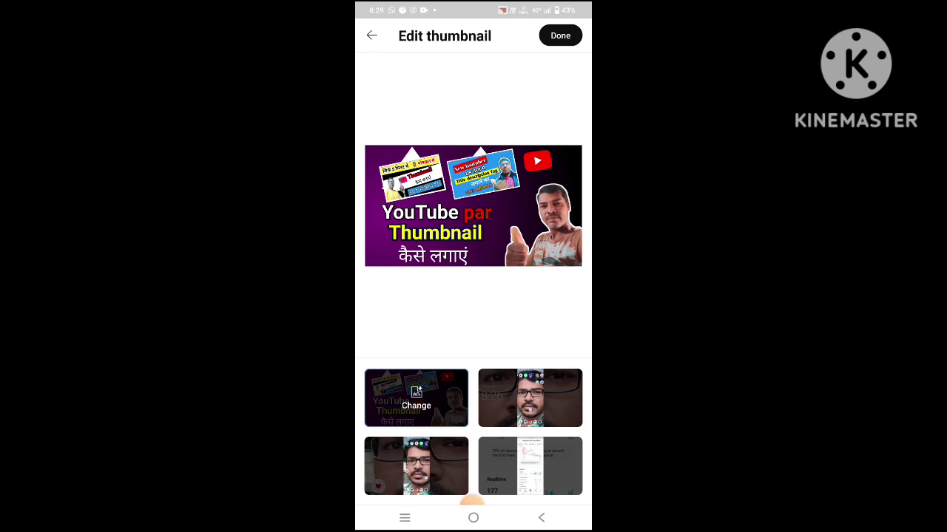
# Confirm the thumbnail with Done, then exit Edit video and Discard the unsaved change.
pyautogui.click(560, 35)
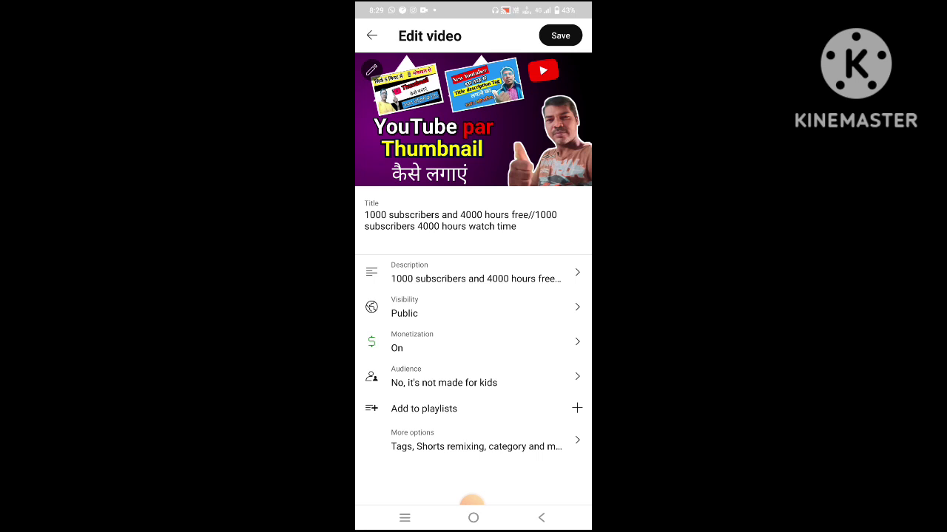
pyautogui.moveTo(472, 503); pyautogui.dragTo(495, 490)
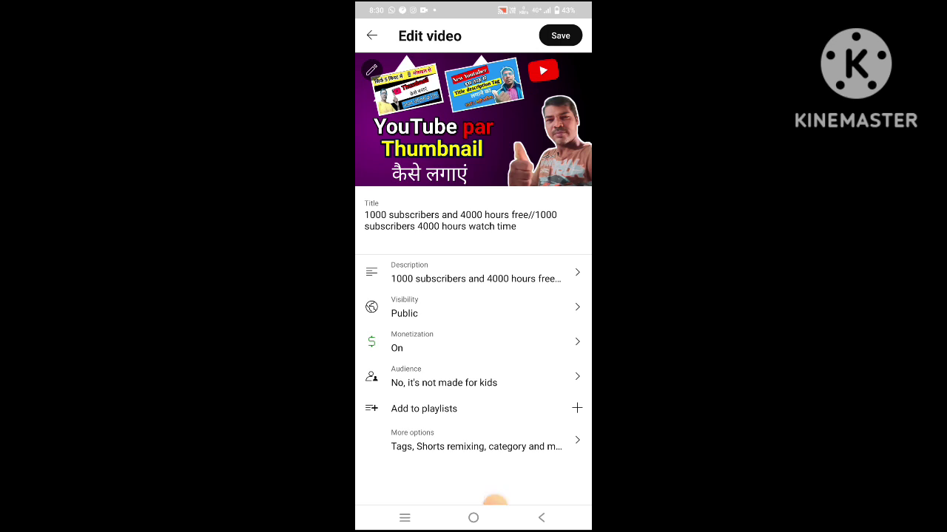
pyautogui.click(372, 36)
pyautogui.click(505, 285)
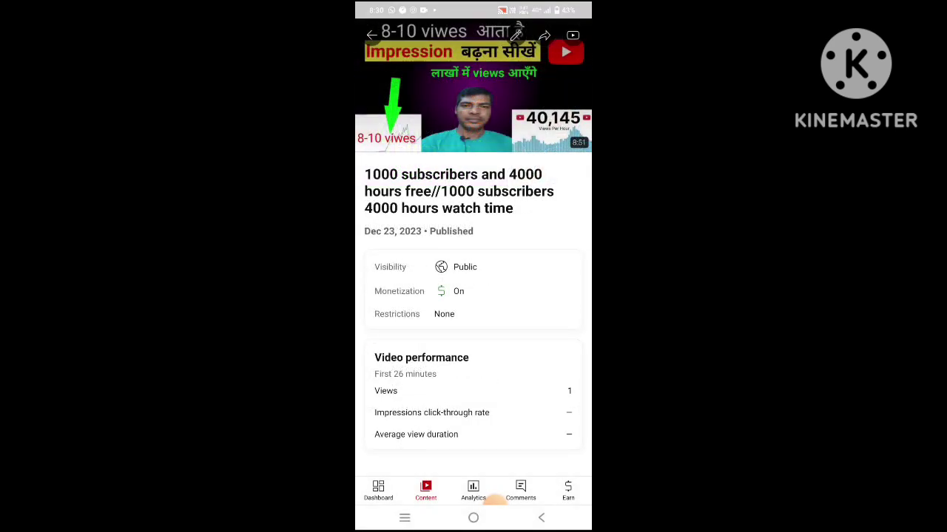
# Return to the home screen, launch Chrome and load studio.youtube.com.
pyautogui.click(473, 517)
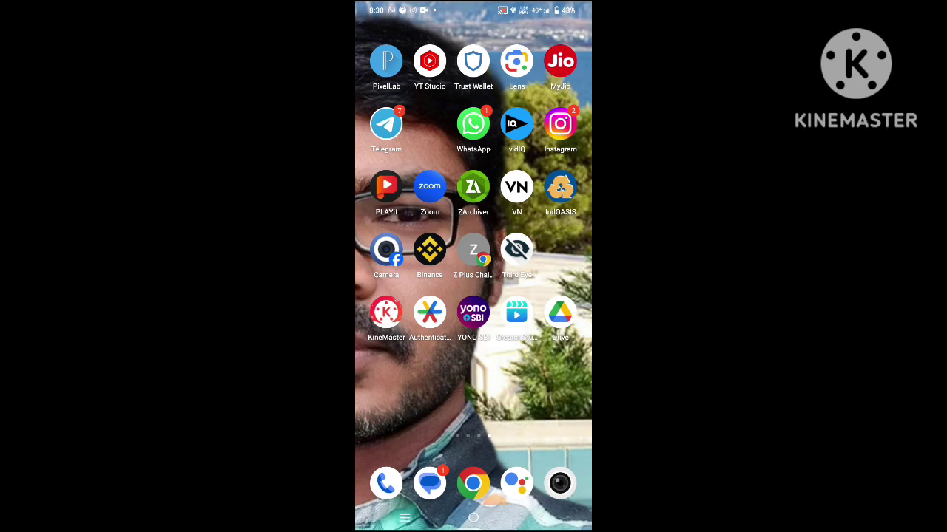
pyautogui.click(491, 499)
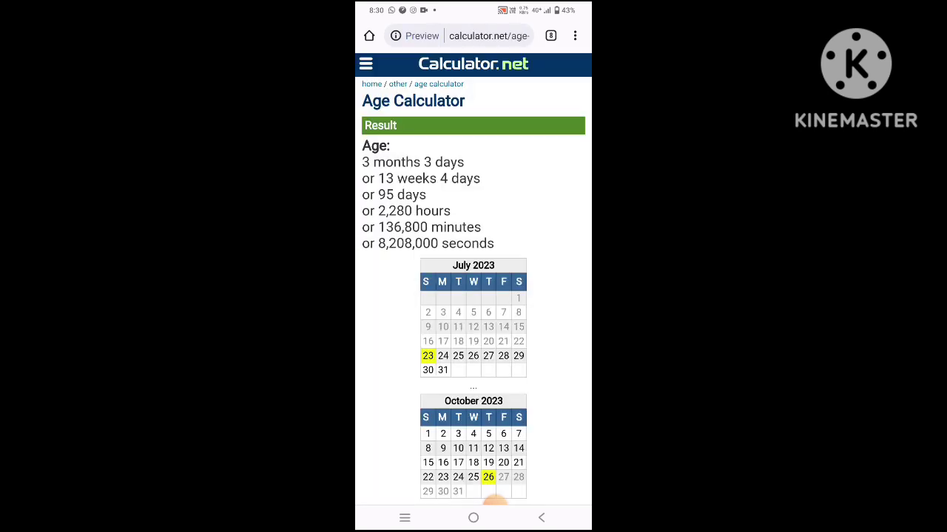
pyautogui.scroll(-5, 494, 444)
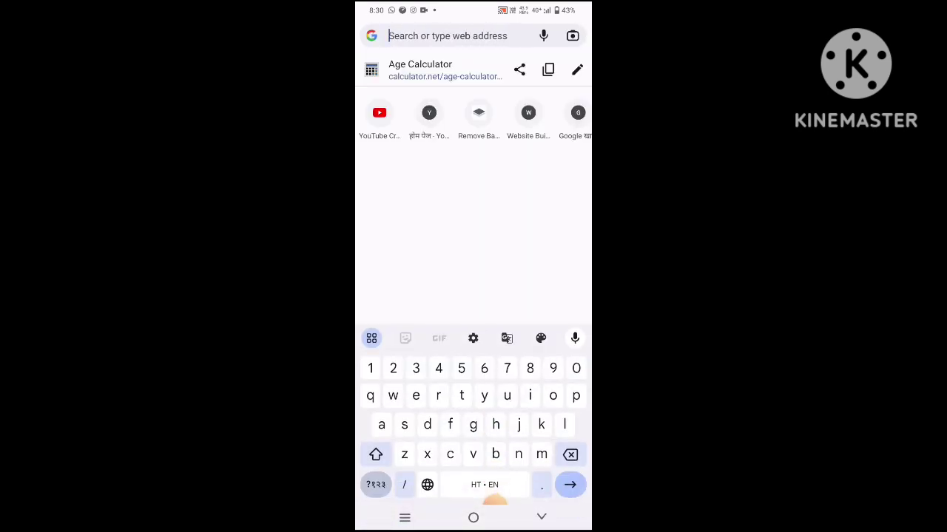
pyautogui.click(542, 518)
pyautogui.click(541, 518)
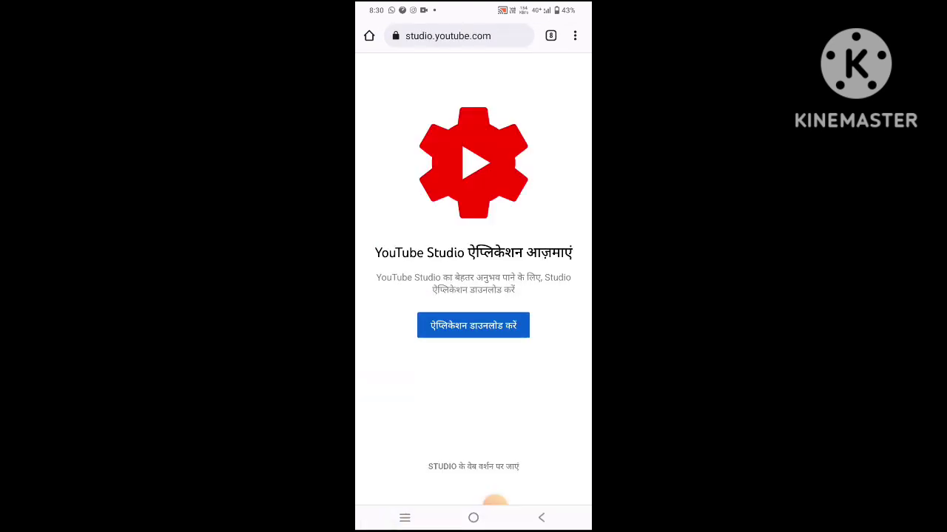
# Continue to Studio's web version and zoom into the dashboard showing 1,750 subscribers.
pyautogui.click(473, 467)
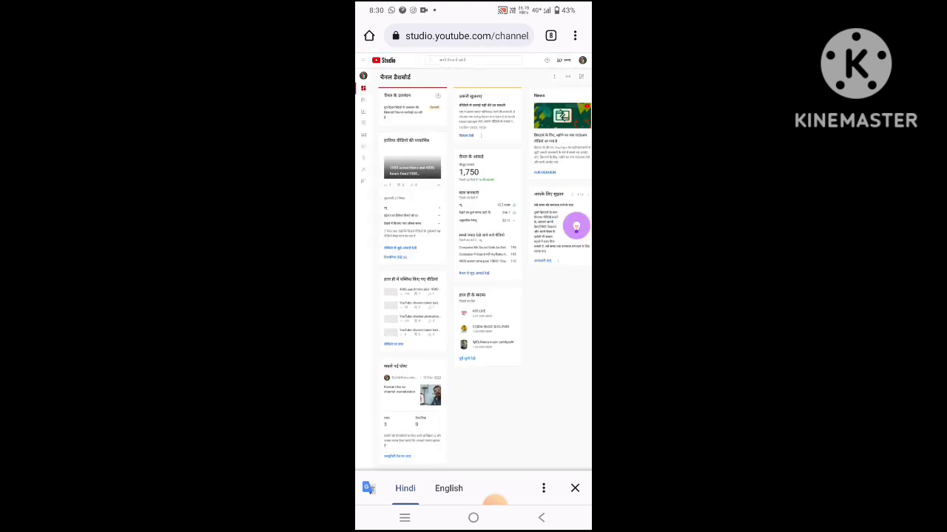
pyautogui.scroll(-2, 473, 264)
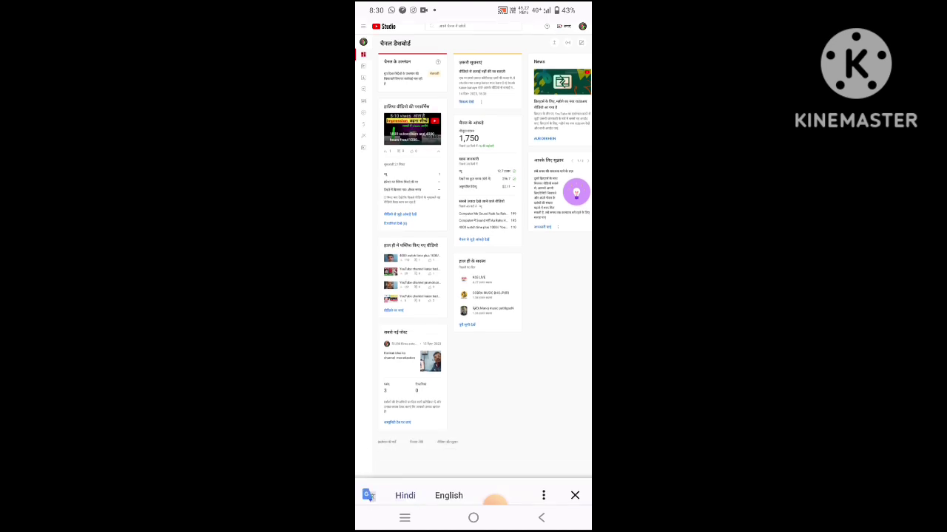
pyautogui.doubleClick(510, 293)
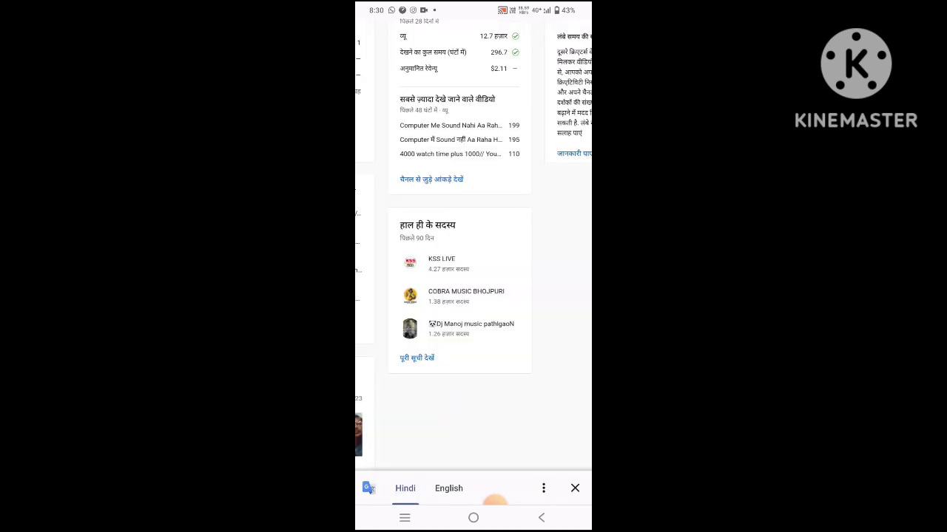
pyautogui.hscroll(-3, 473, 264)
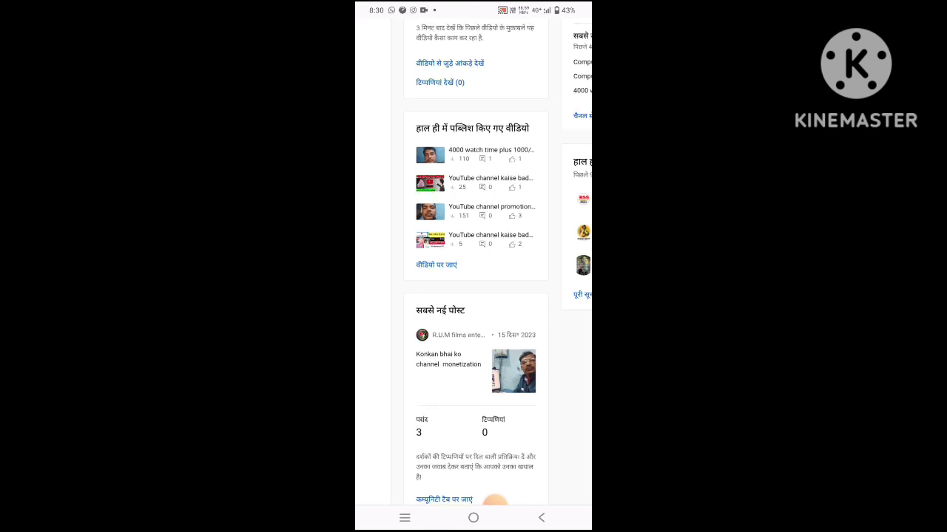
pyautogui.scroll(-3, 473, 264)
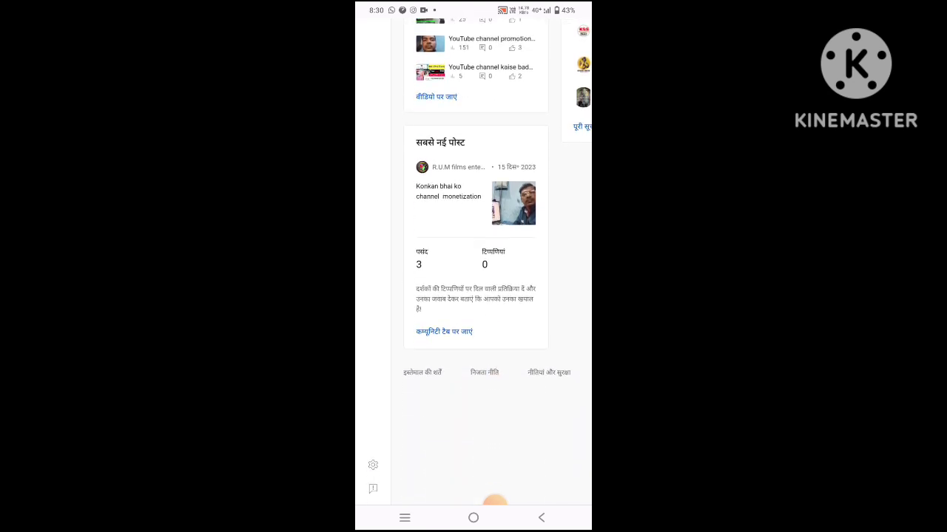
pyautogui.click(494, 501)
pyautogui.click(514, 454)
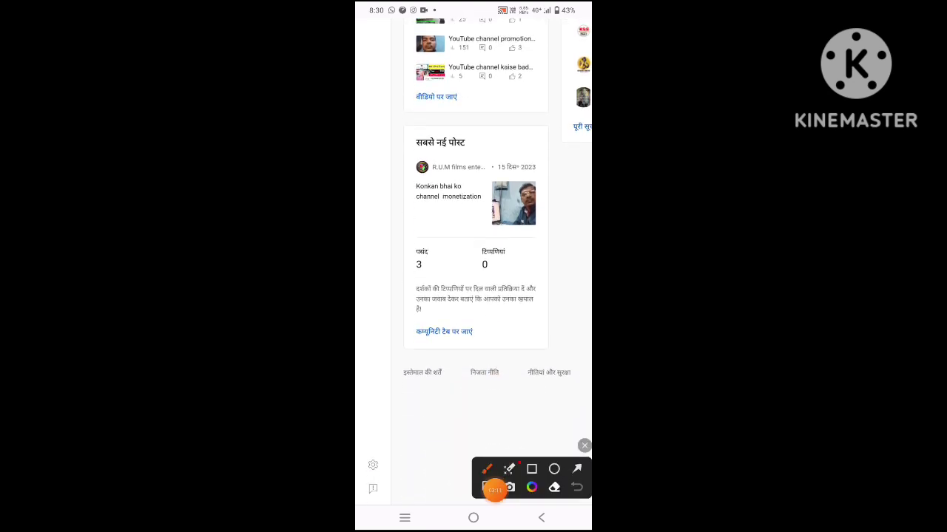
pyautogui.moveTo(370, 461)
pyautogui.mouseDown()
pyautogui.moveTo(380, 479)
pyautogui.moveTo(444, 426)
pyautogui.mouseUp()
# Open Settings from the Studio sidebar and review the General page's USD – US Dollar currency.
pyautogui.click(494, 490)
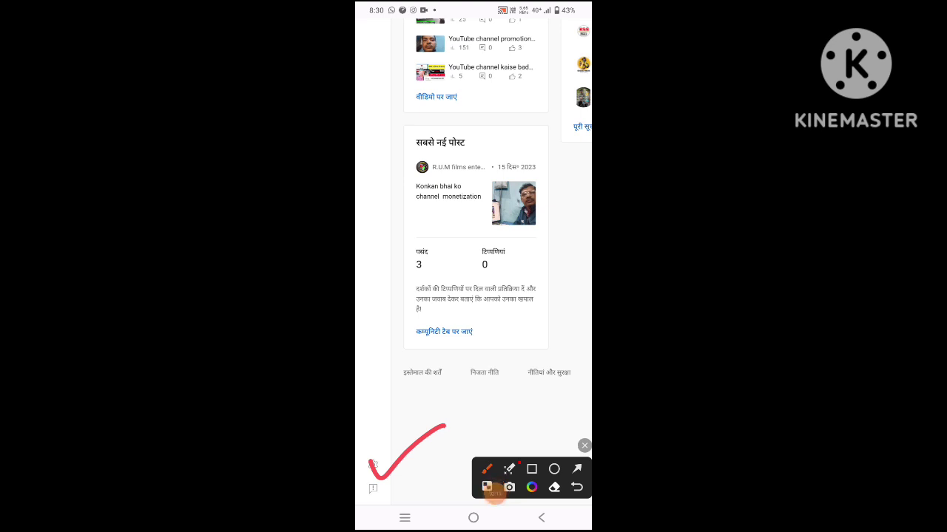
pyautogui.click(373, 465)
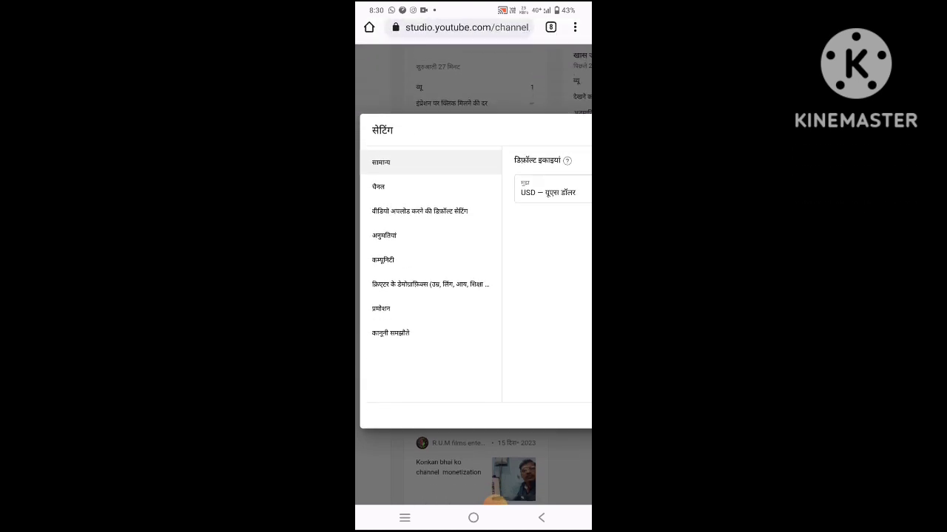
pyautogui.scroll(-5, 473, 296)
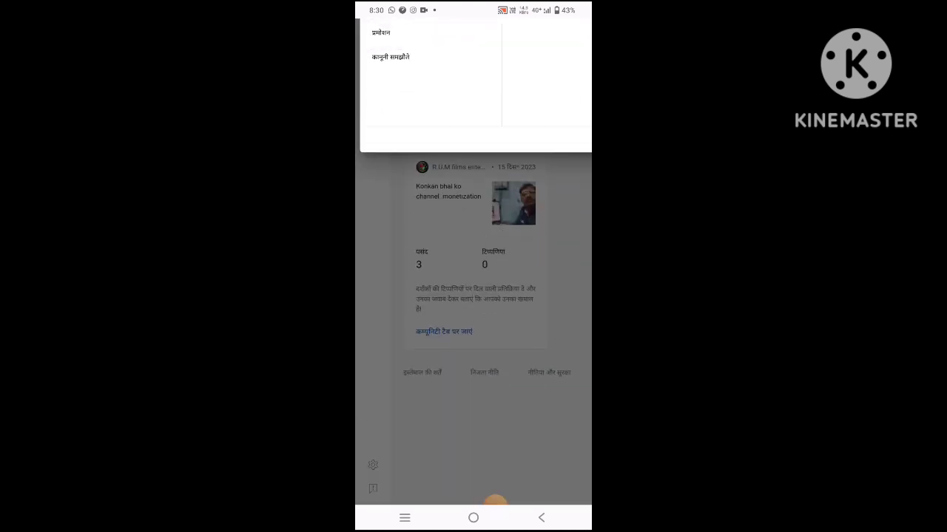
pyautogui.scroll(5, 473, 296)
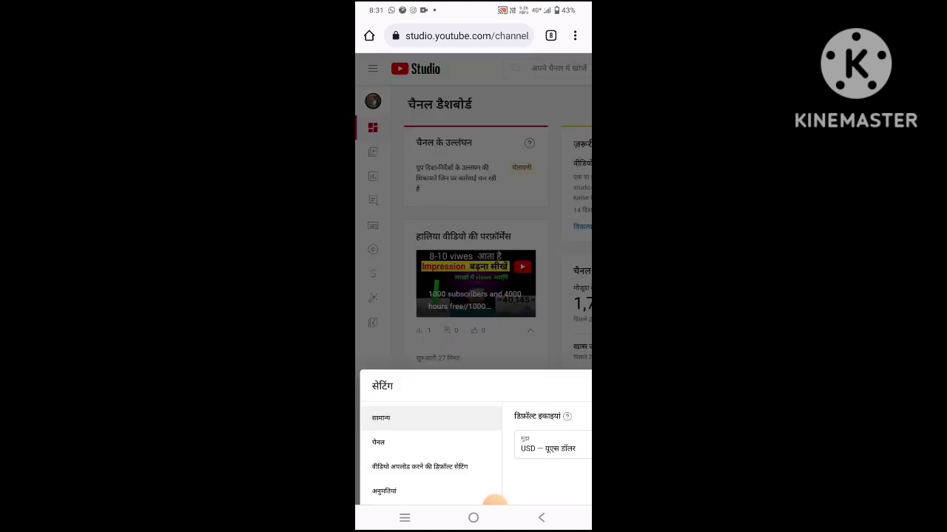
pyautogui.scroll(-2, 473, 296)
pyautogui.scroll(-1, 495, 503)
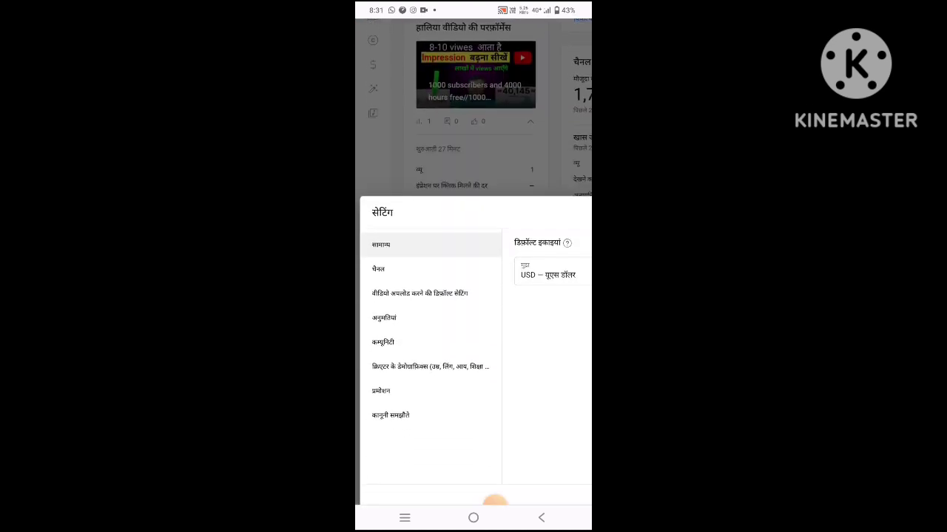
pyautogui.scroll(-4, 494, 502)
pyautogui.moveTo(495, 503); pyautogui.dragTo(516, 399)
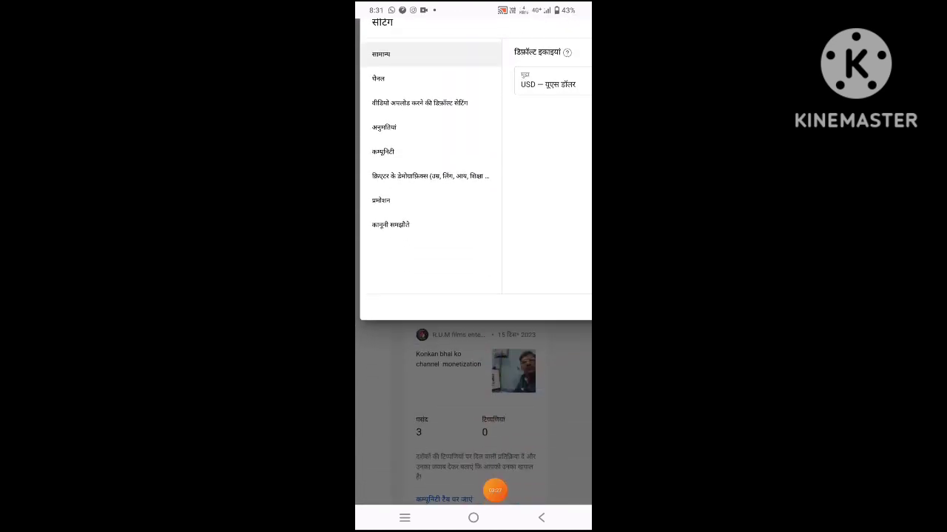
pyautogui.scroll(5, 473, 295)
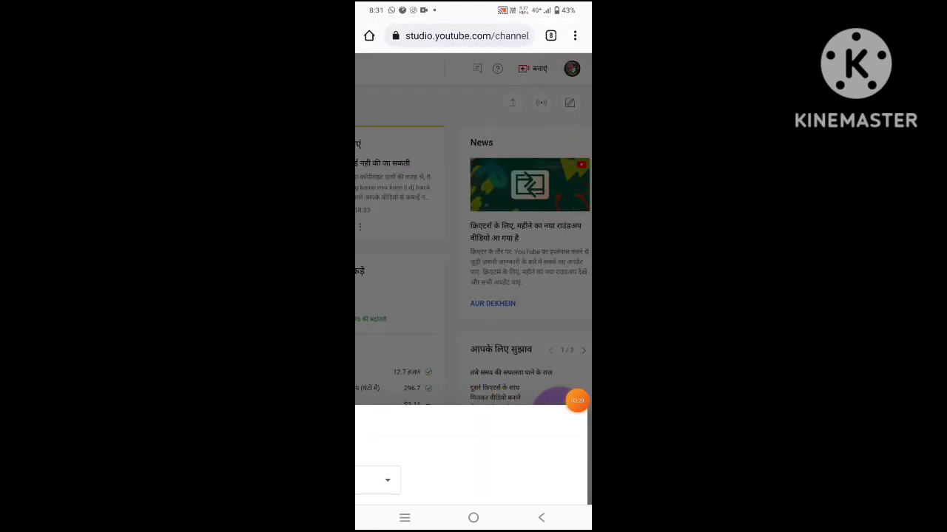
pyautogui.hscroll(-3, 473, 222)
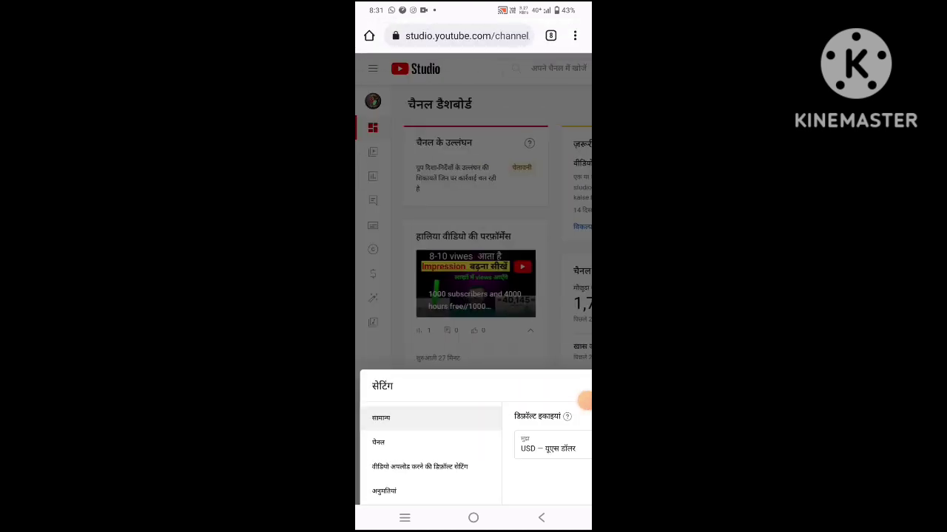
pyautogui.scroll(-3, 473, 295)
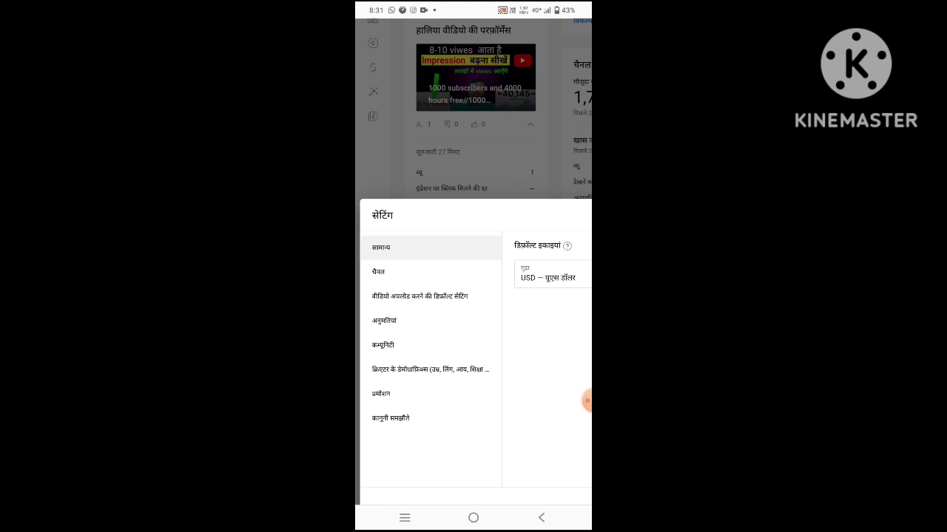
# View the Channel keywords box, then the Feature eligibility tab with all three feature levels enabled.
pyautogui.click(378, 272)
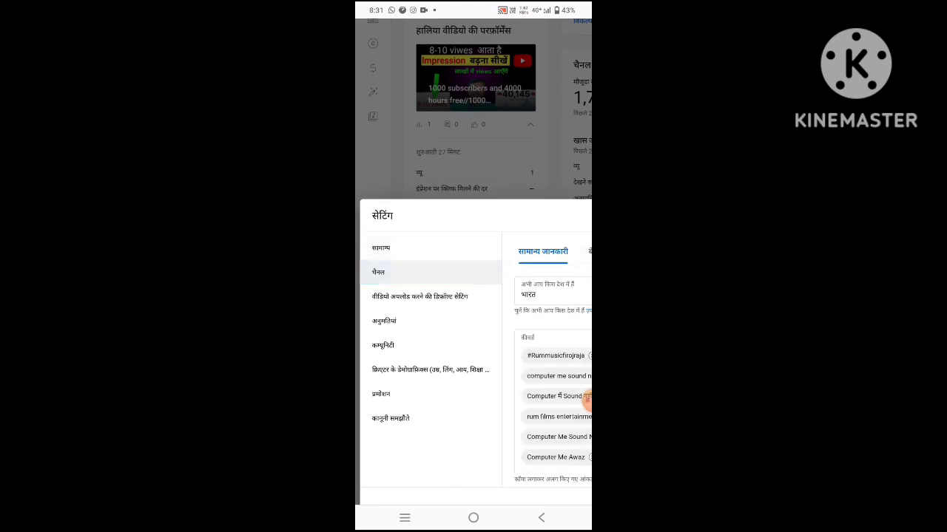
pyautogui.click(588, 400)
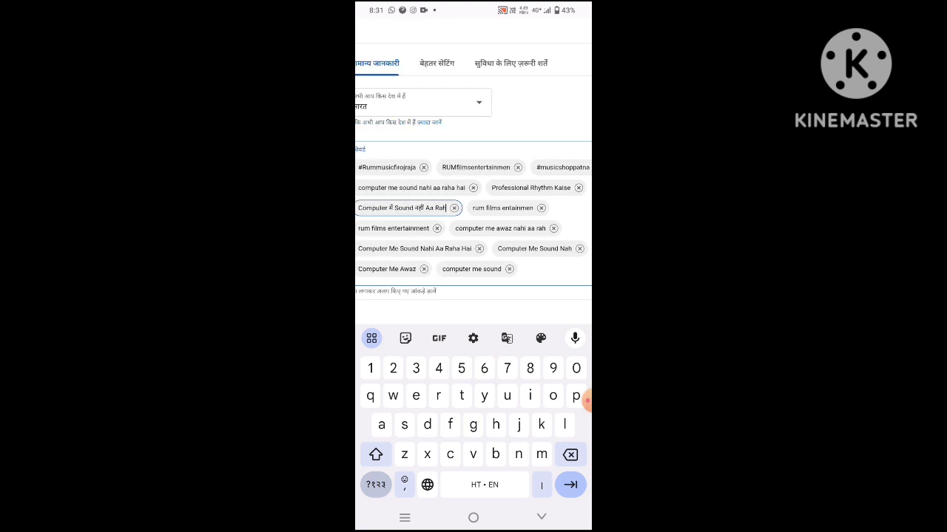
pyautogui.click(510, 63)
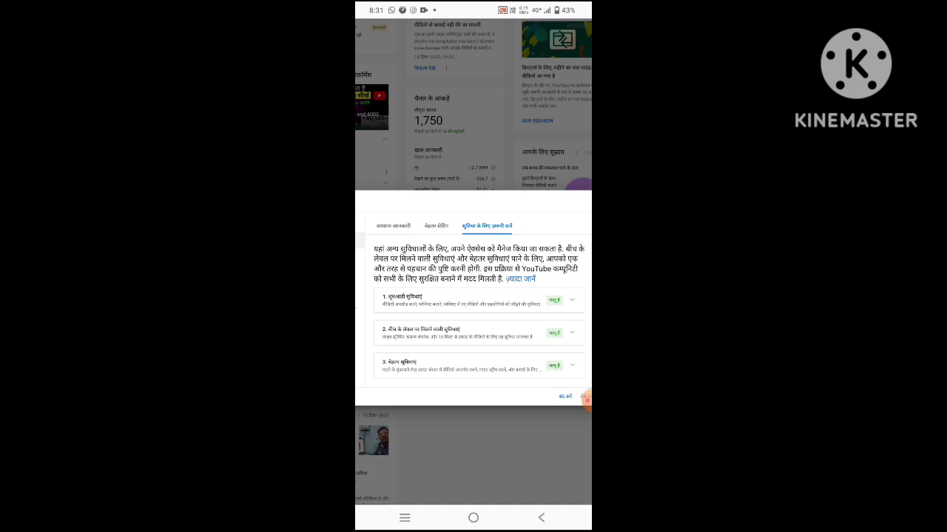
pyautogui.scroll(-2, 587, 399)
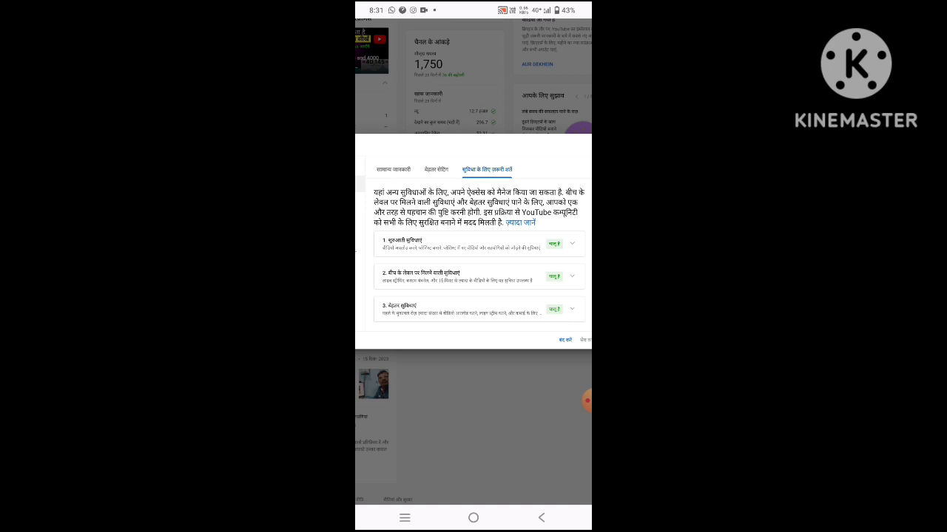
# Switch to Advanced settings and scroll through its Audience, Ads and Clips sections.
pyautogui.click(437, 170)
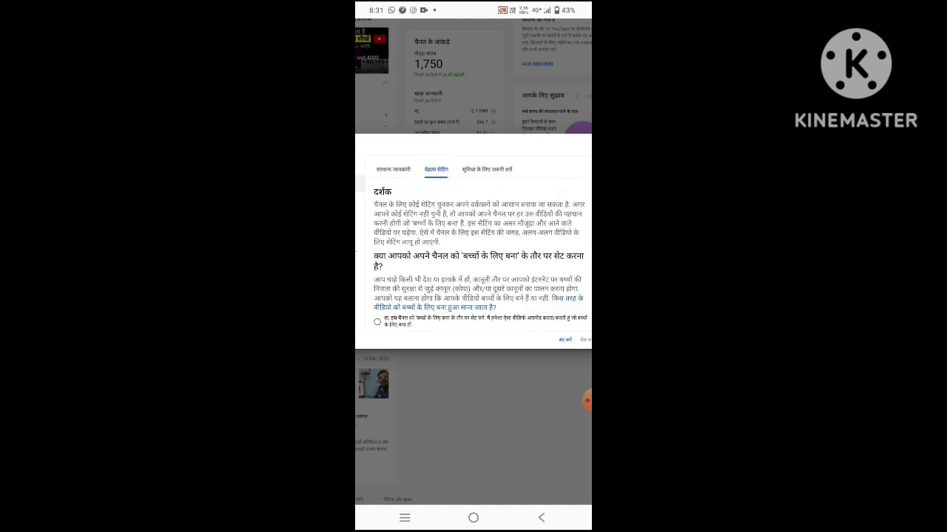
pyautogui.scroll(-5, 473, 251)
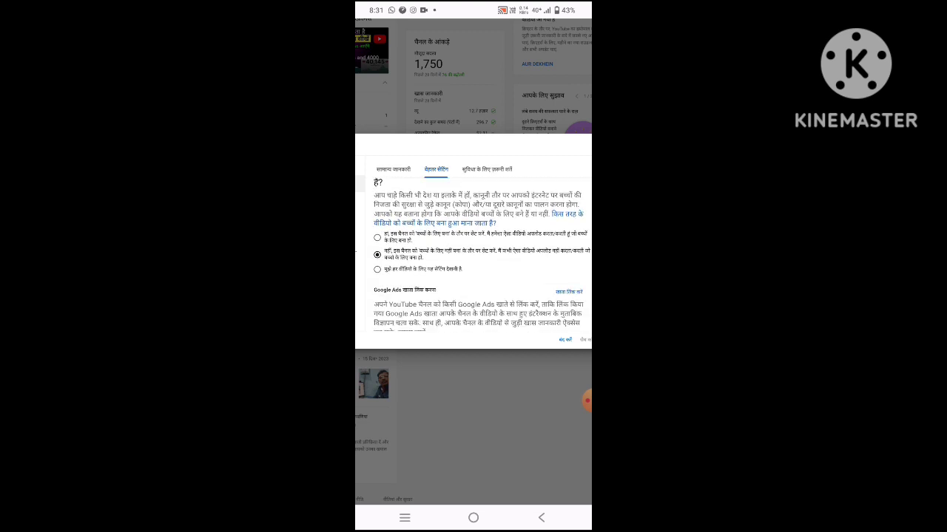
pyautogui.scroll(-5, 473, 252)
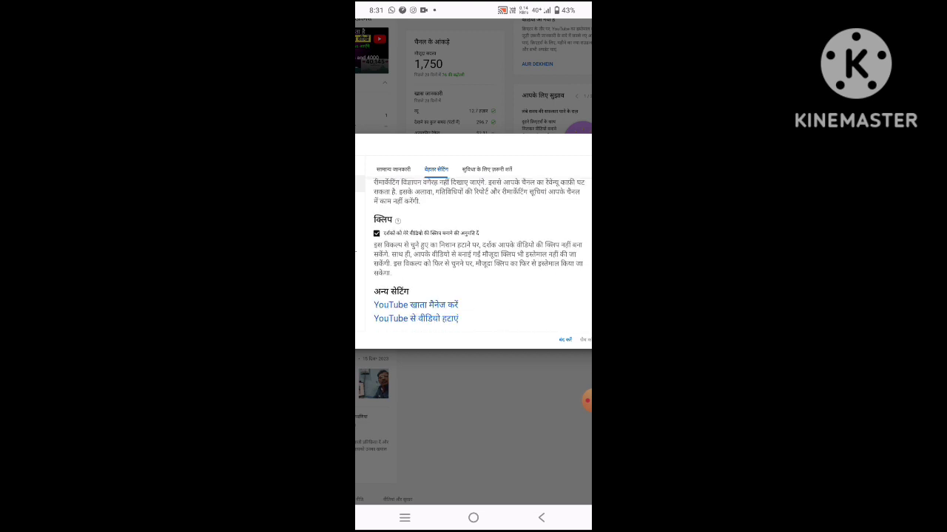
pyautogui.scroll(3, 473, 252)
pyautogui.scroll(3, 473, 252)
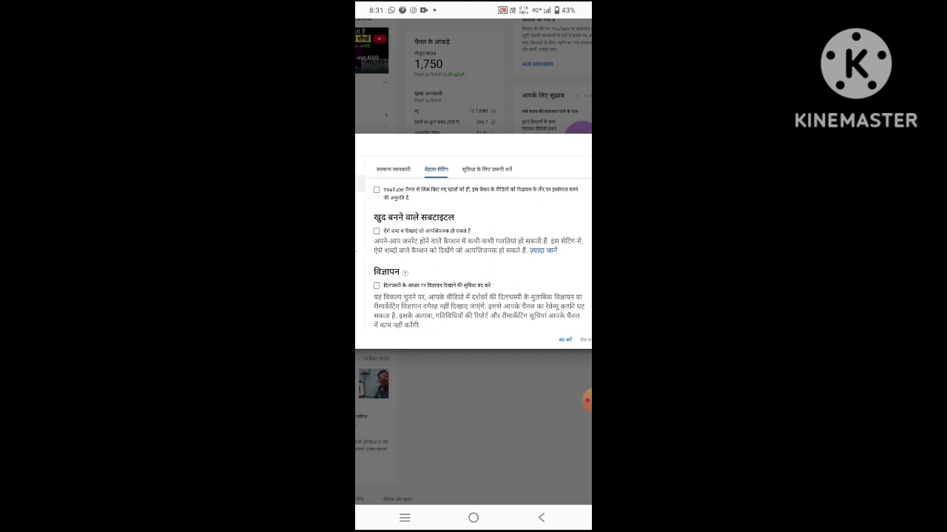
pyautogui.scroll(2, 473, 251)
pyautogui.scroll(1, 473, 251)
pyautogui.scroll(1, 473, 251)
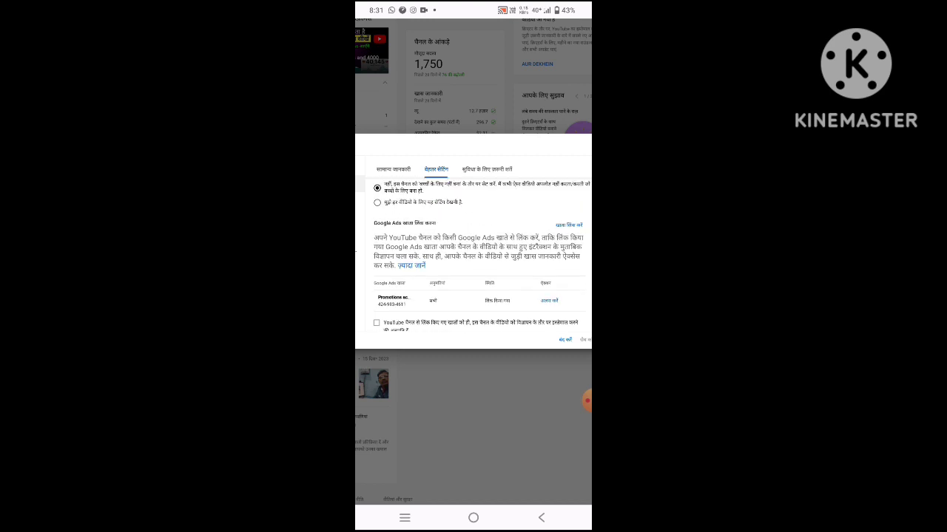
# Close Settings, then reopen it from the dashboard gear, back on General with USD currency.
pyautogui.click(565, 340)
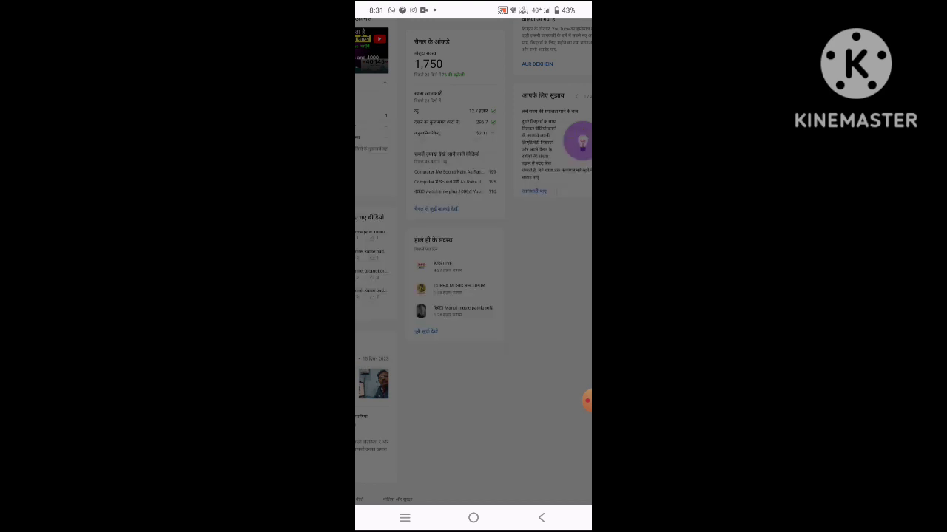
pyautogui.hscroll(-3, 474, 259)
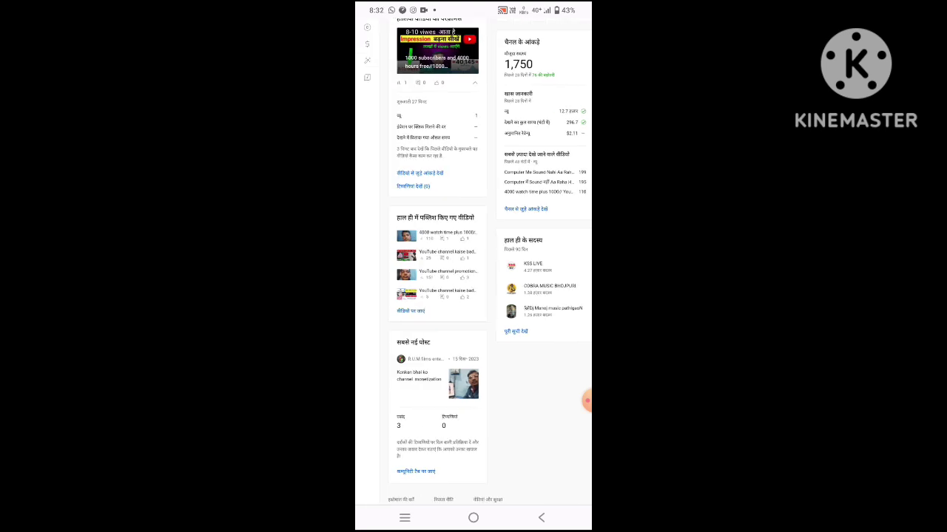
pyautogui.scroll(3, 473, 258)
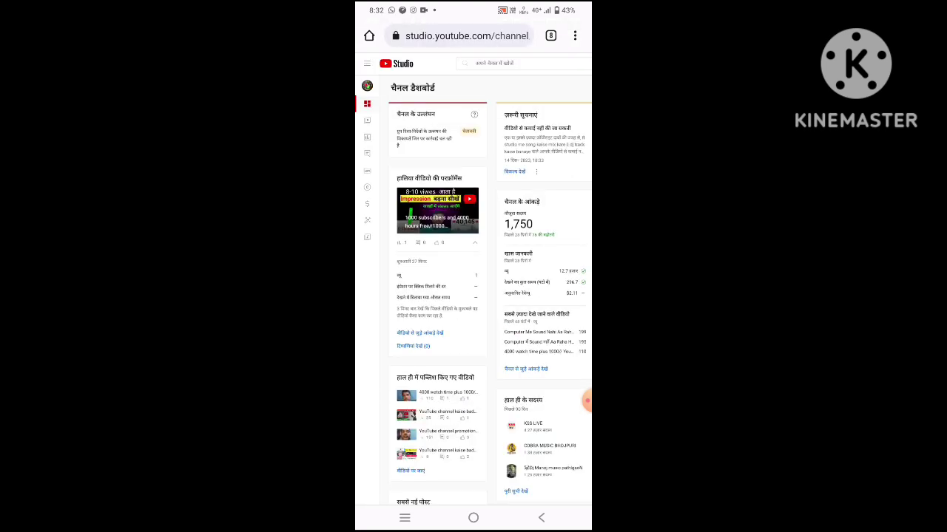
pyautogui.scroll(-5, 473, 296)
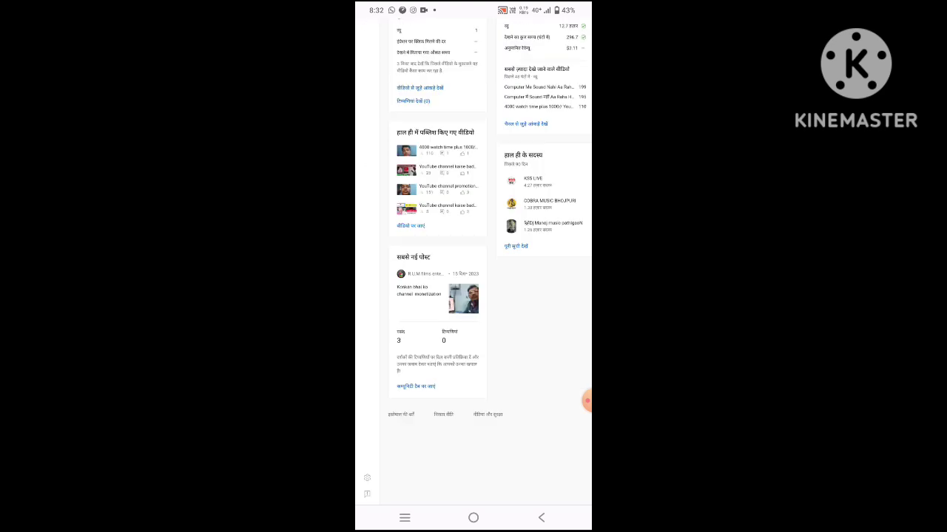
pyautogui.click(366, 478)
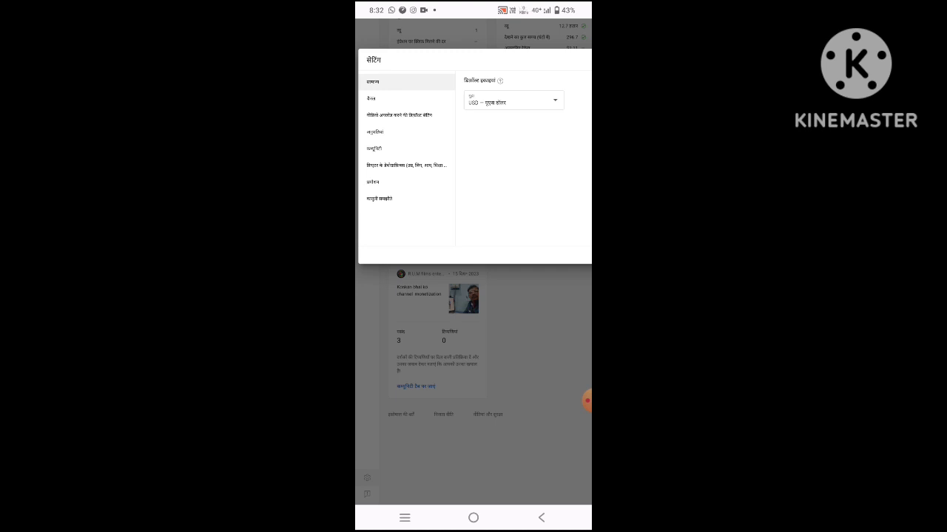
# View Upload defaults: default title #rumfilmsentertainment and the prefilled description.
pyautogui.click(399, 115)
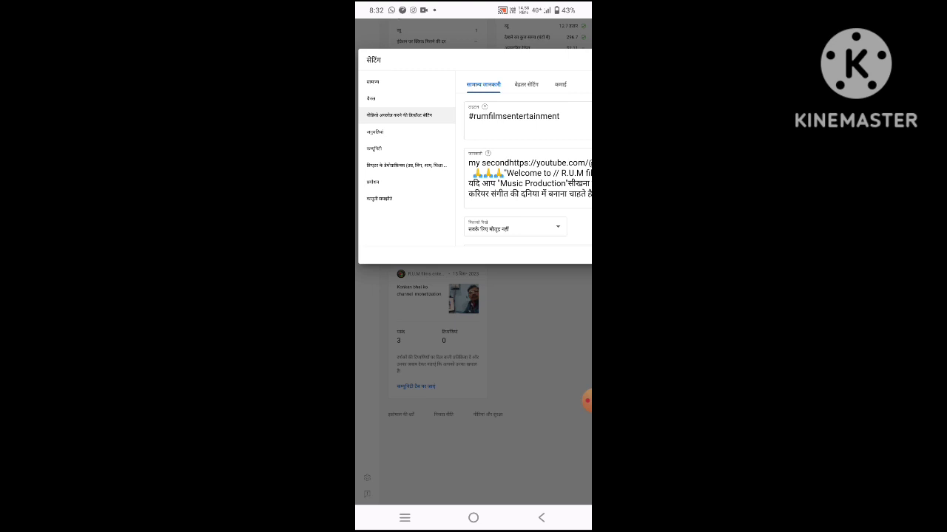
pyautogui.hscroll(3, 473, 185)
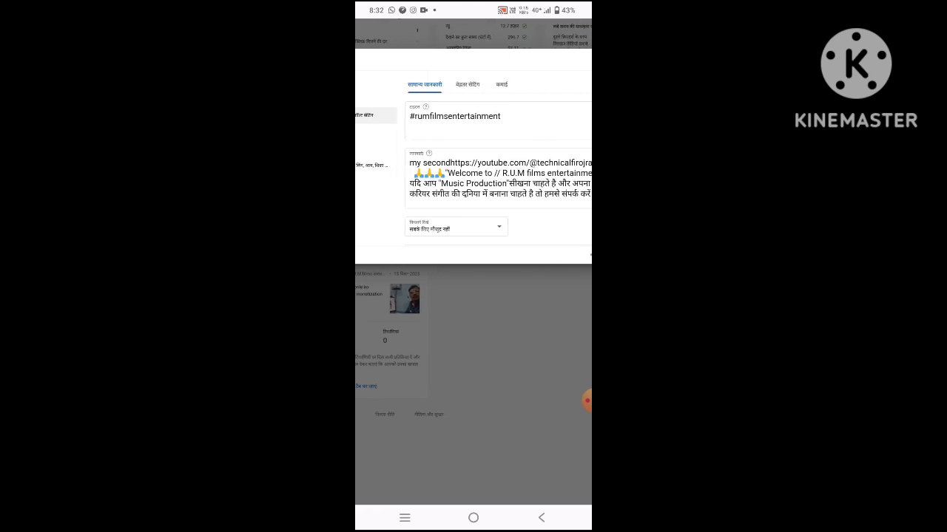
pyautogui.scroll(-3, 473, 185)
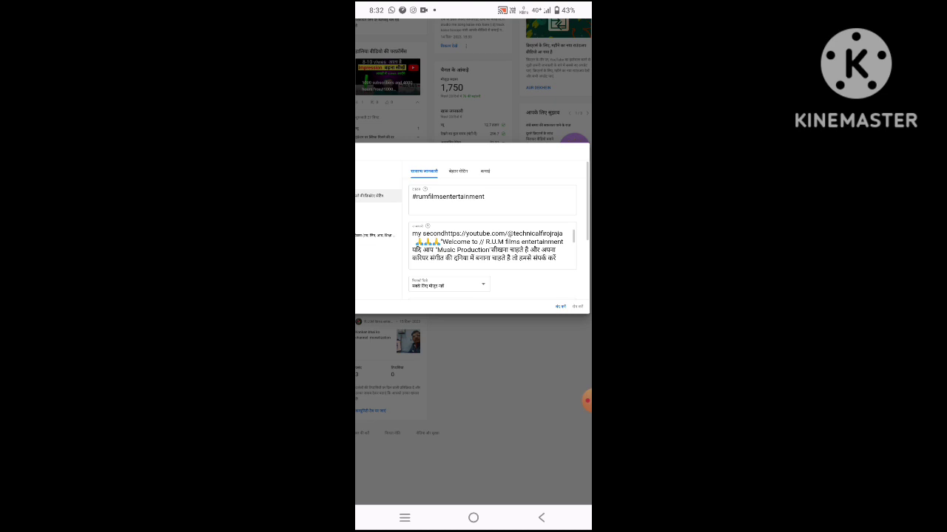
pyautogui.hscroll(-2, 473, 226)
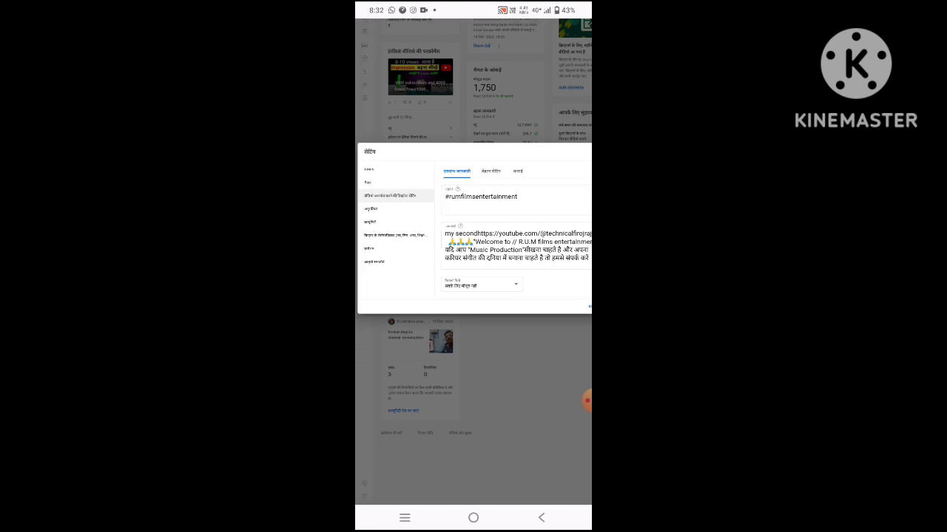
# Show the Channel basic info page with the channel's country and saved keywords.
pyautogui.click(368, 182)
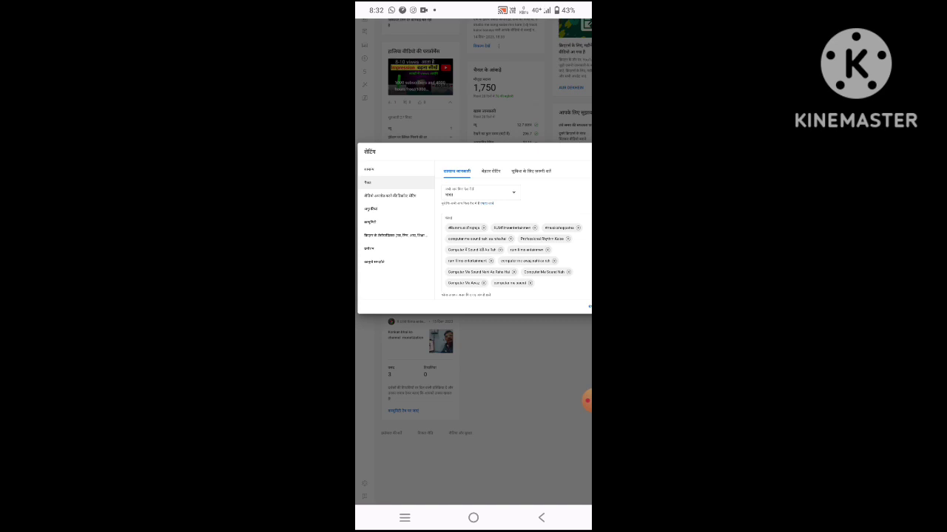
pyautogui.hscroll(1, 474, 227)
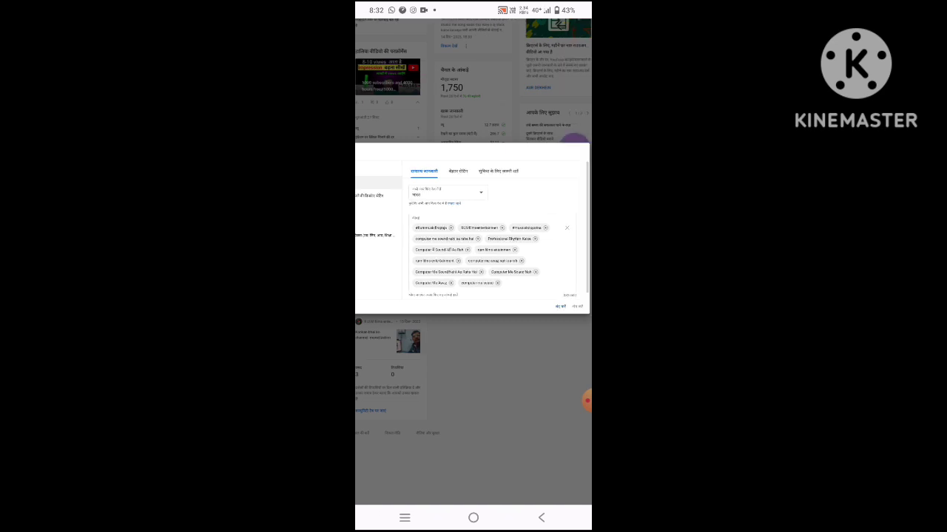
pyautogui.click(586, 401)
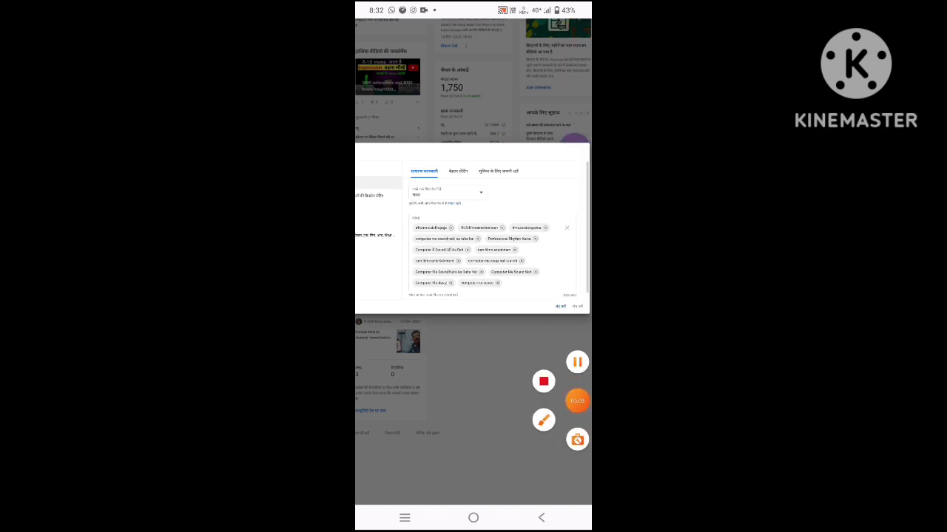